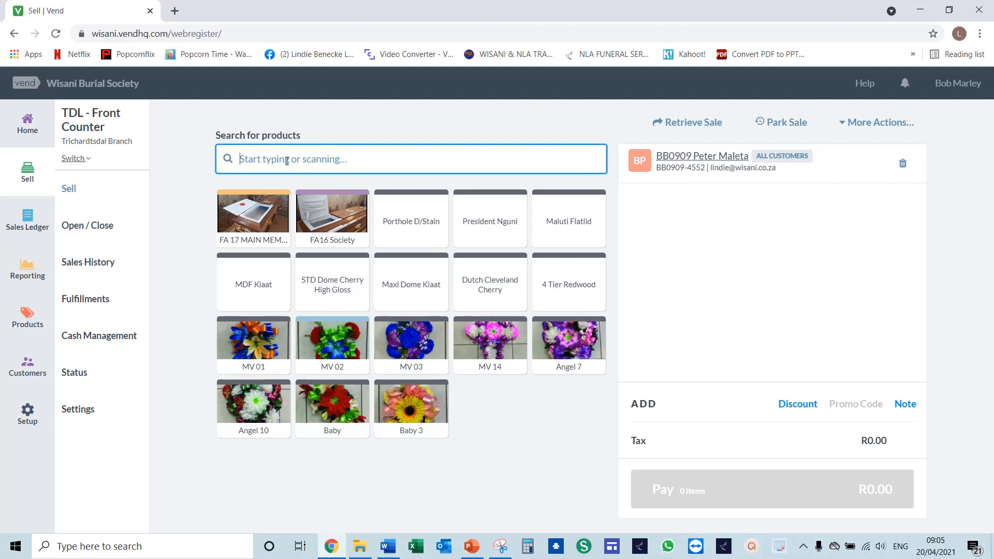
# - Add the CC Dutch Sliding, MV 14, Angel 7 and Angel 10 products to the customer's sale
pyautogui.write('cc')
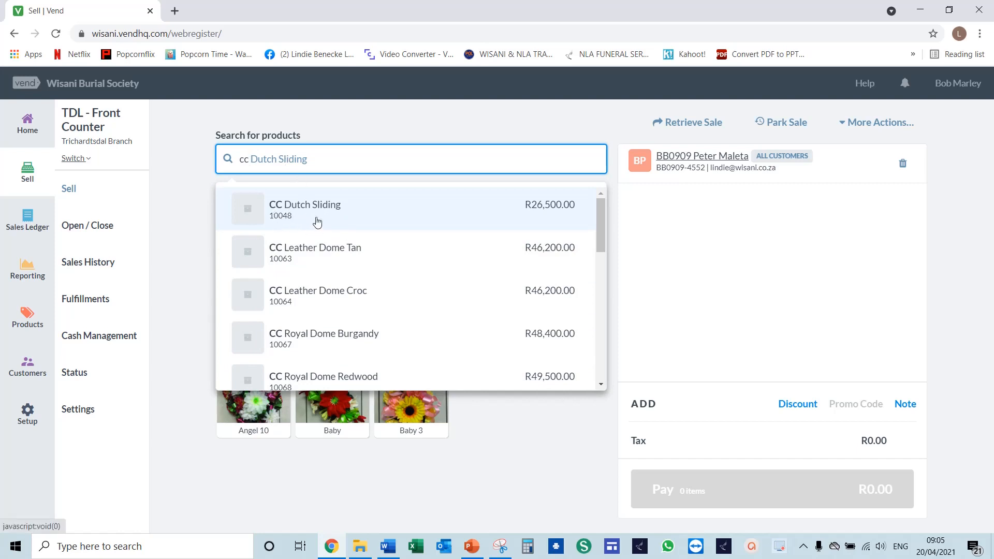
pyautogui.click(361, 214)
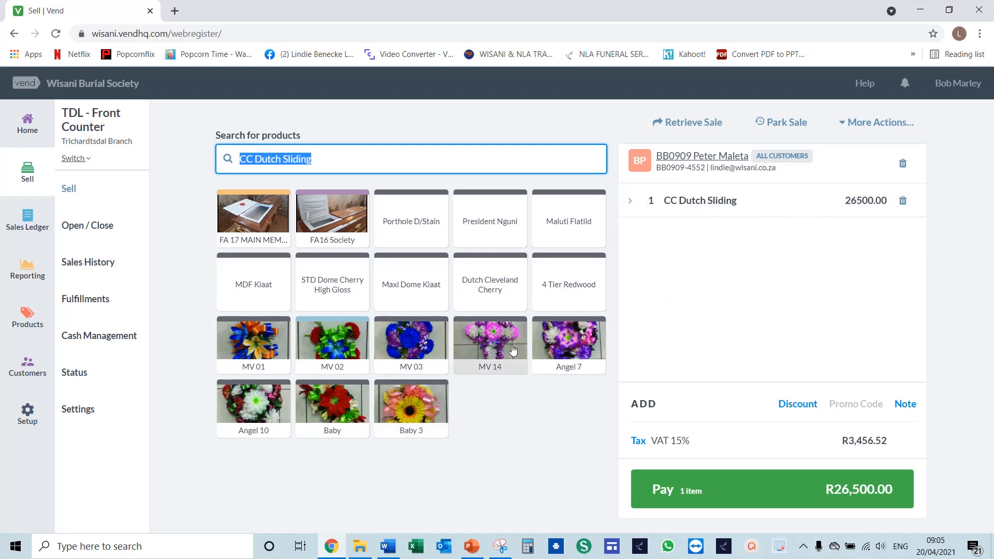
pyautogui.click(492, 339)
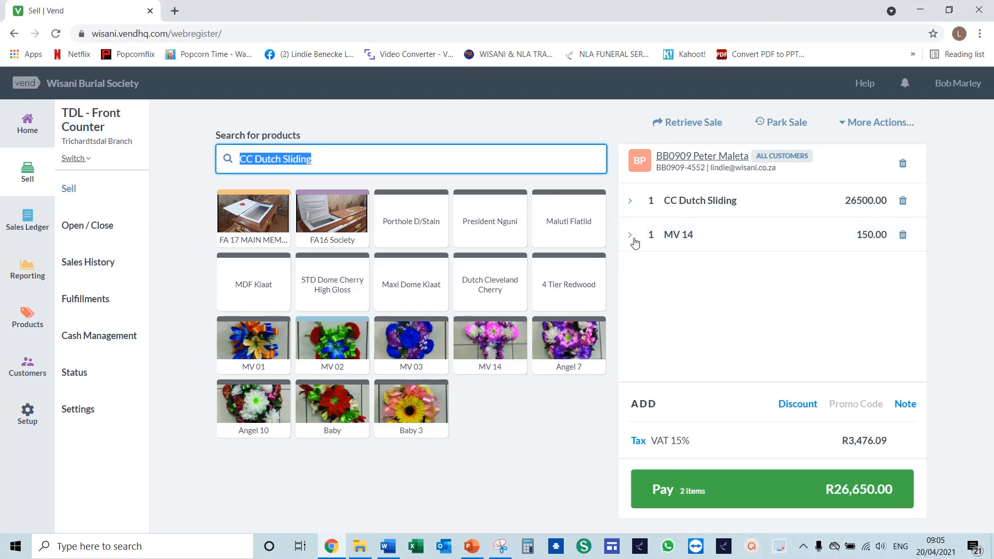
pyautogui.click(581, 338)
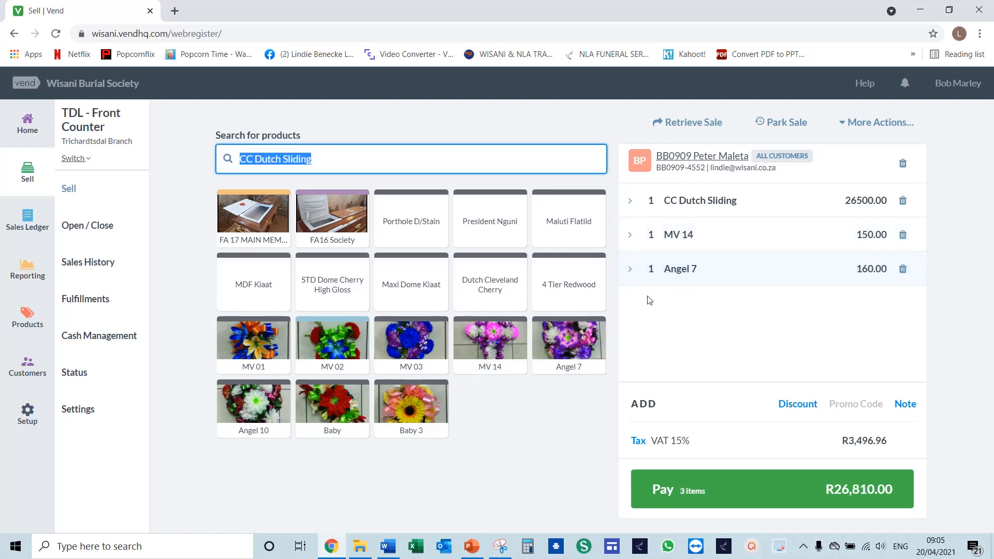
pyautogui.click(259, 414)
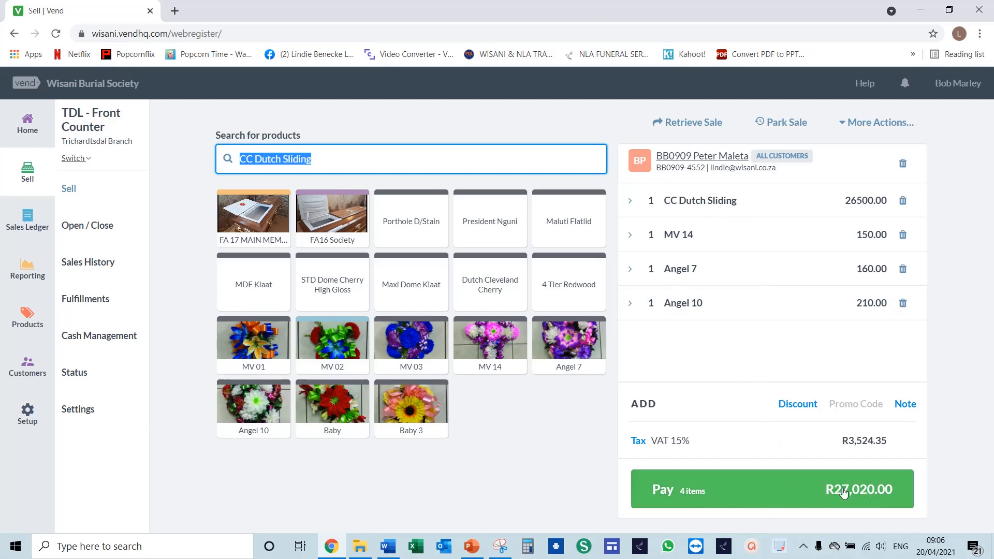
# - Proceed to payment and record a partial cash payment of 7000 on the sale
pyautogui.click(783, 494)
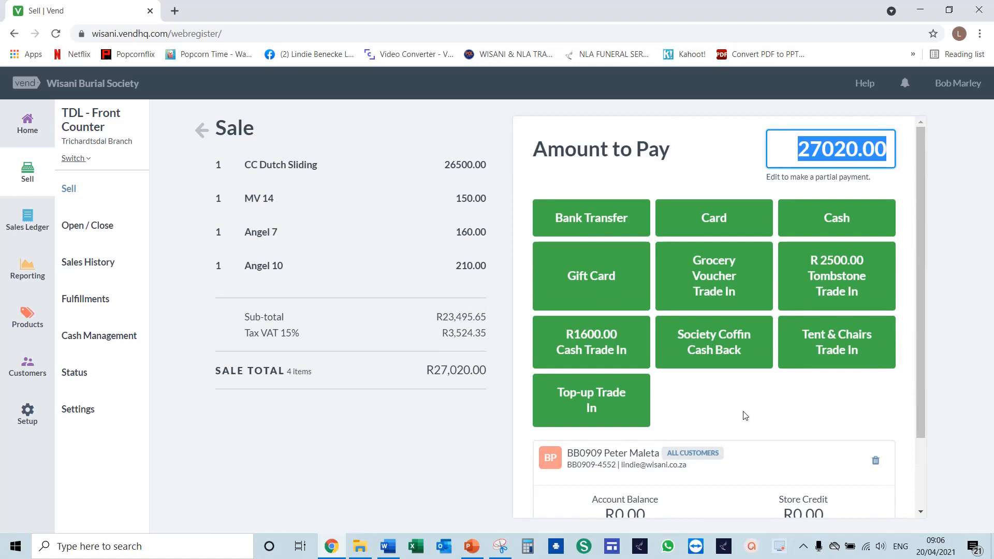
pyautogui.scroll(-3, 745, 415)
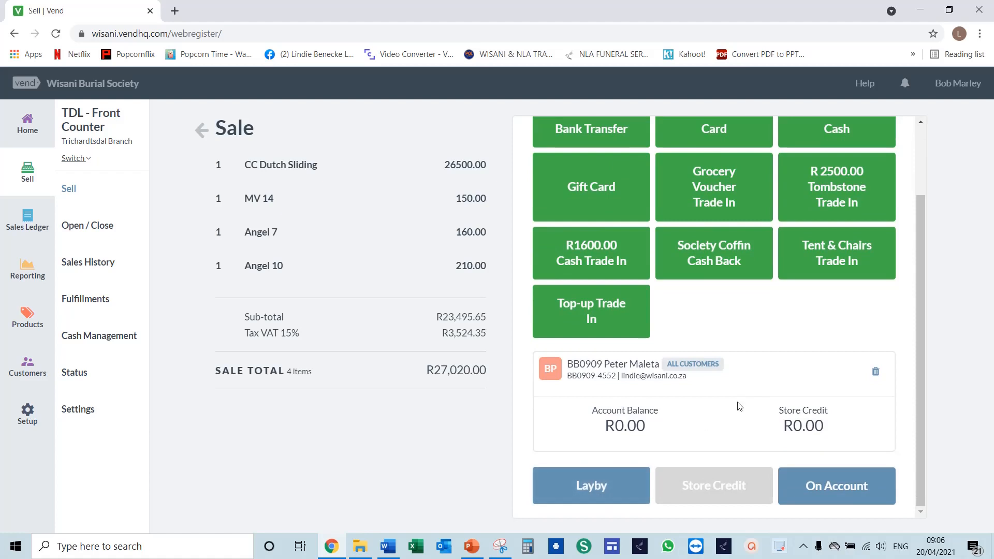
pyautogui.scroll(2, 745, 401)
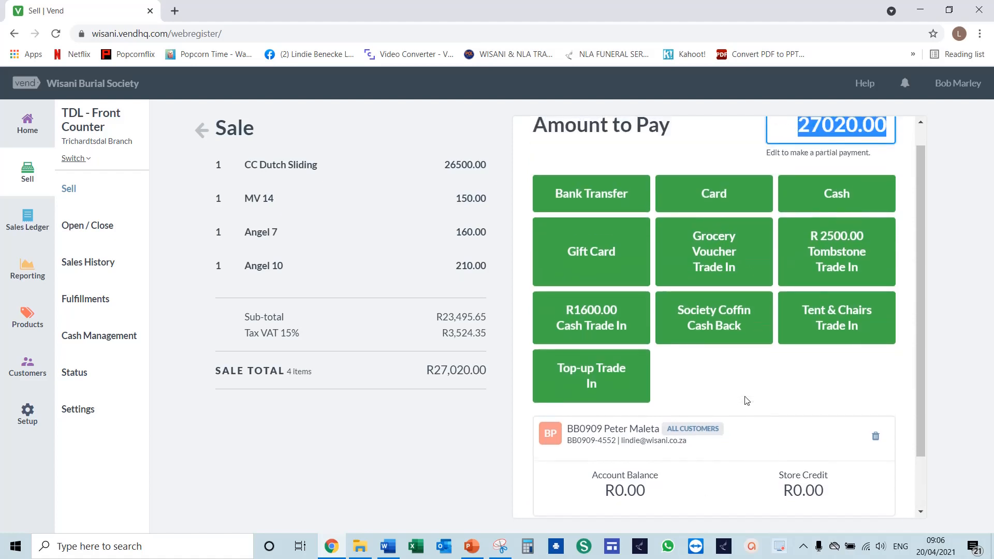
pyautogui.scroll(1, 746, 401)
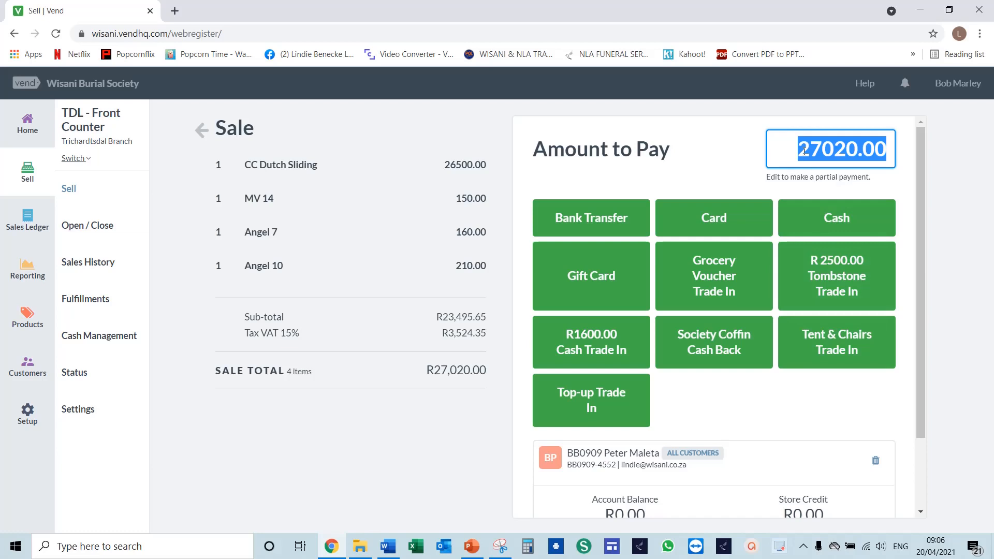
pyautogui.write('7000')
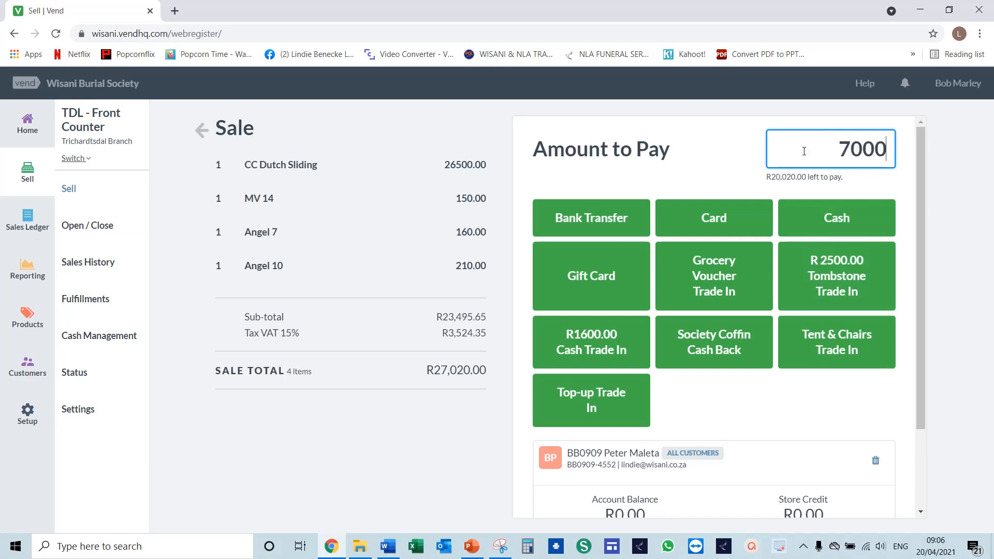
pyautogui.click(826, 223)
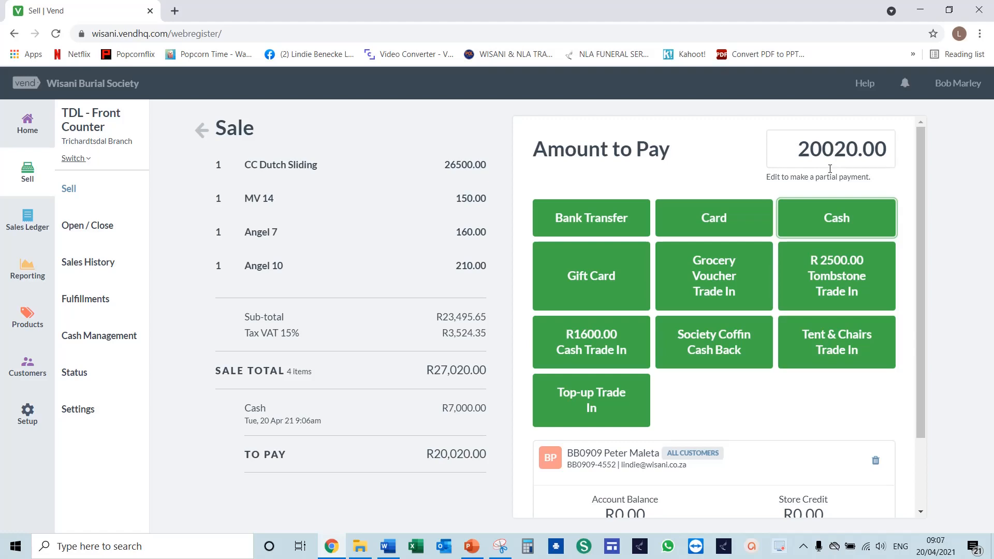
# - Put the unpaid balance on layby and complete the sale without printing the receipt, keeping the same cashier for the next sale
pyautogui.scroll(-2, 830, 168)
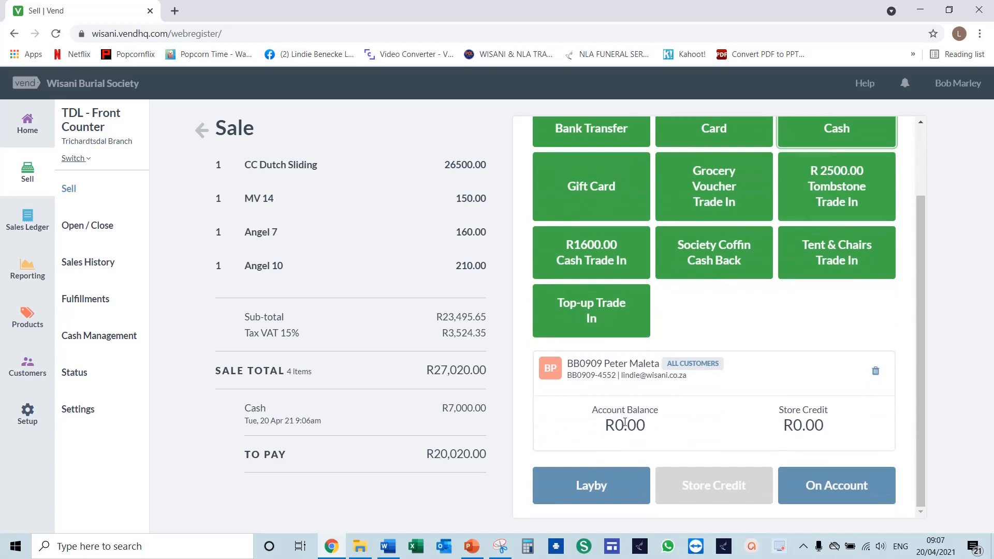
pyautogui.click(595, 490)
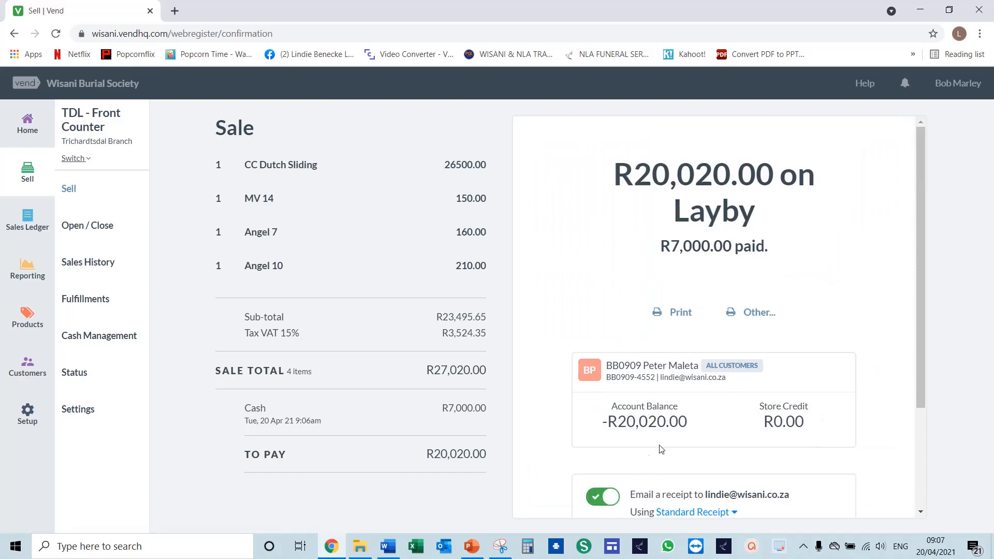
pyautogui.scroll(-3, 666, 445)
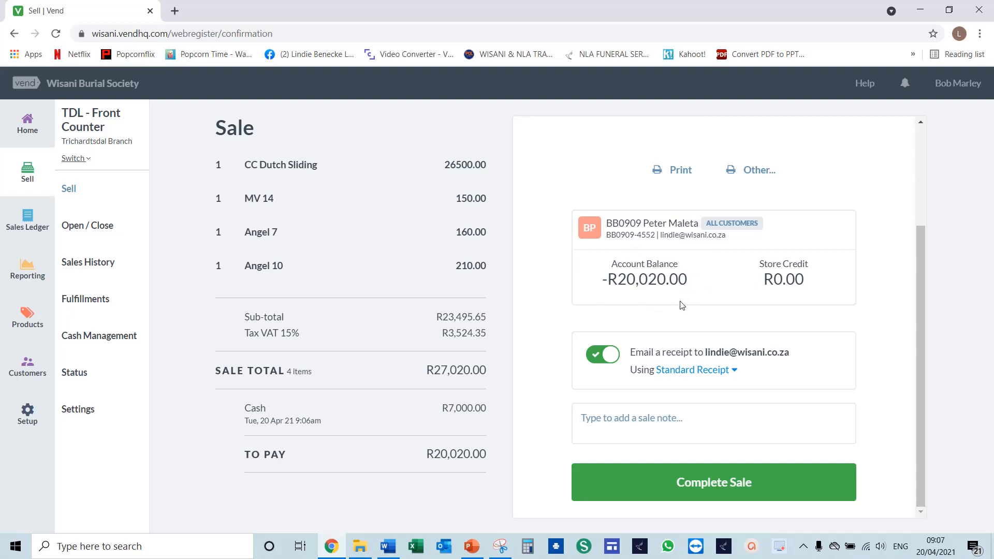
pyautogui.click(710, 483)
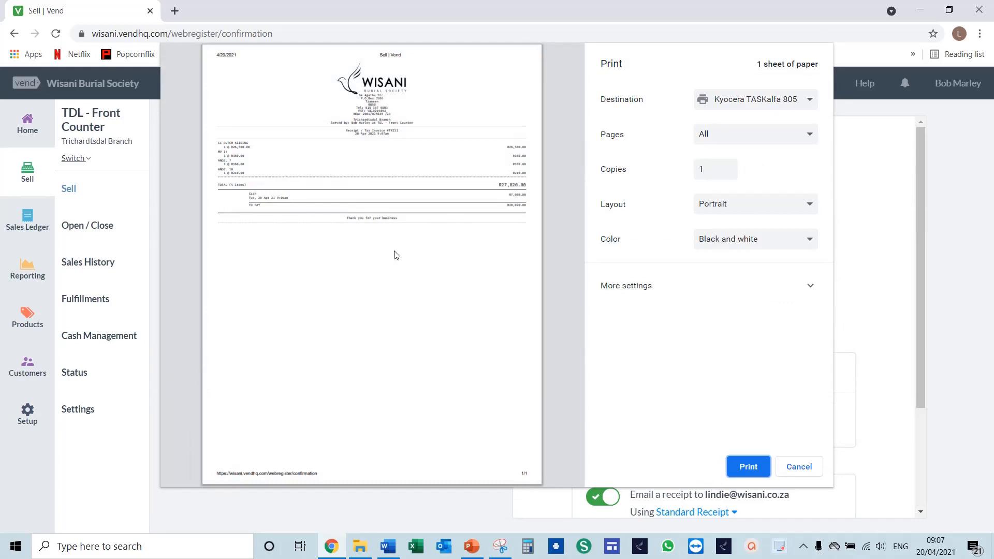
pyautogui.click(799, 467)
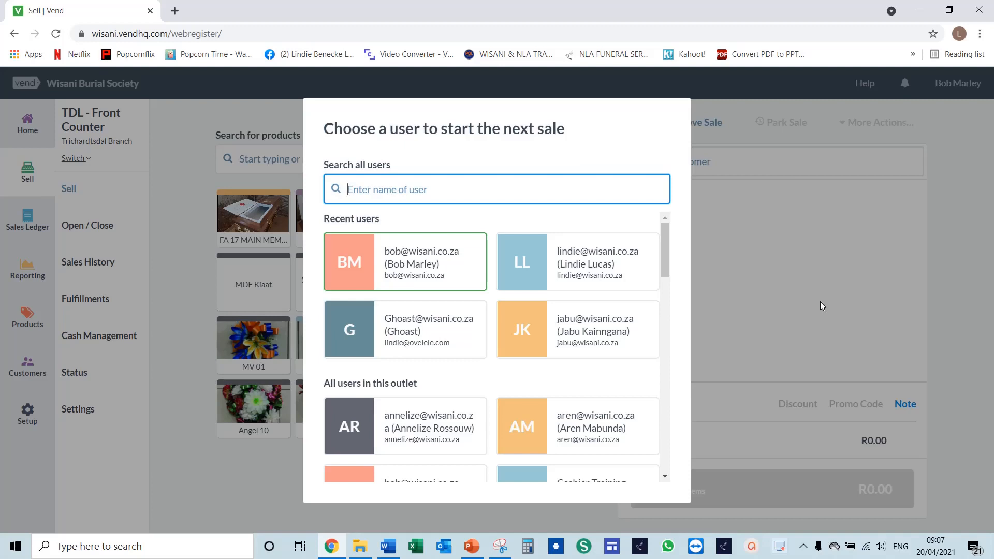
pyautogui.click(406, 259)
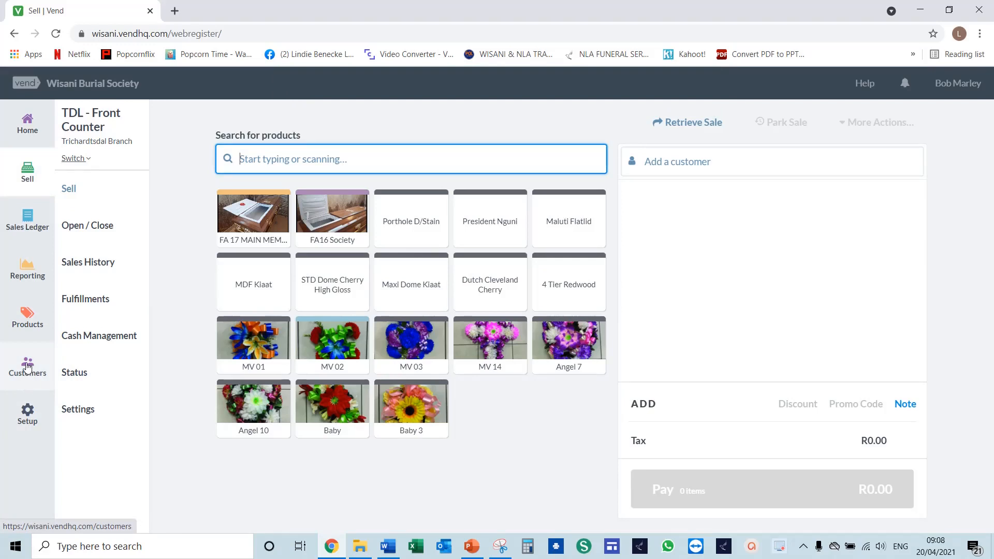
# - Search the customer records for the layby customer's full name
pyautogui.click(27, 367)
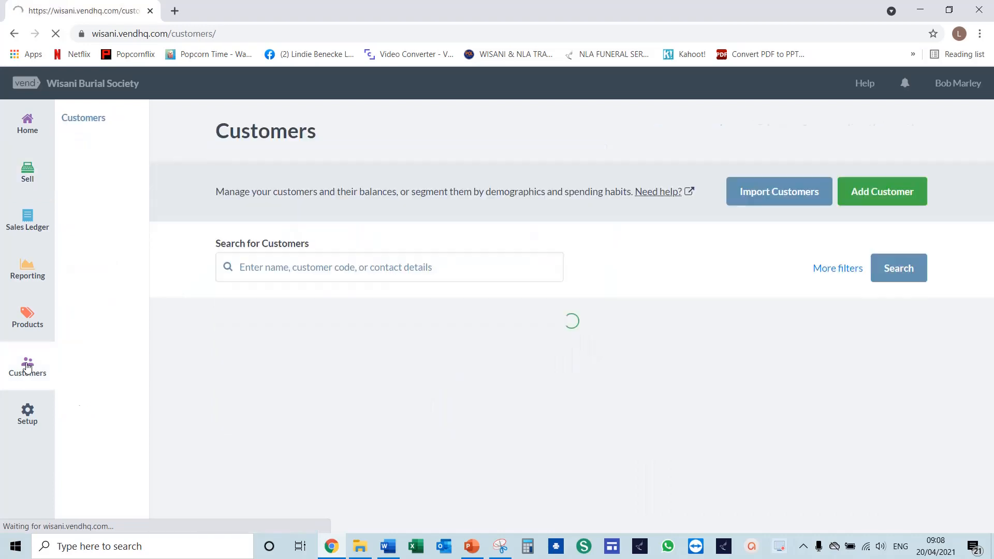
pyautogui.click(237, 266)
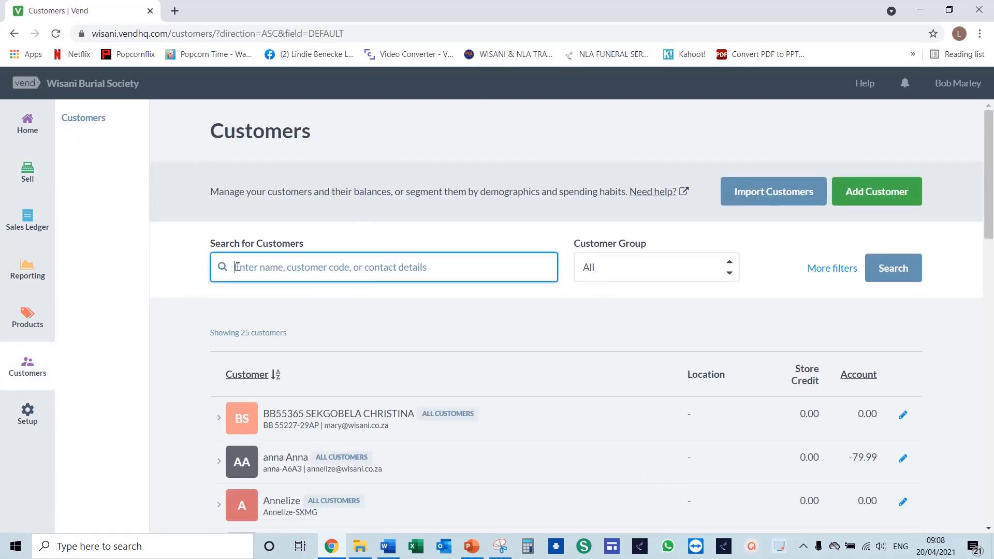
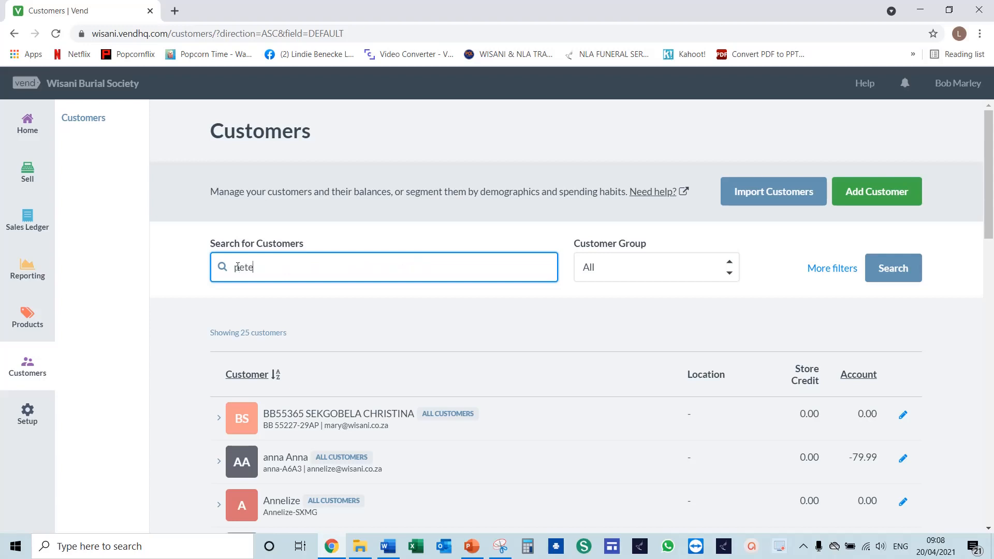
pyautogui.press('Return')
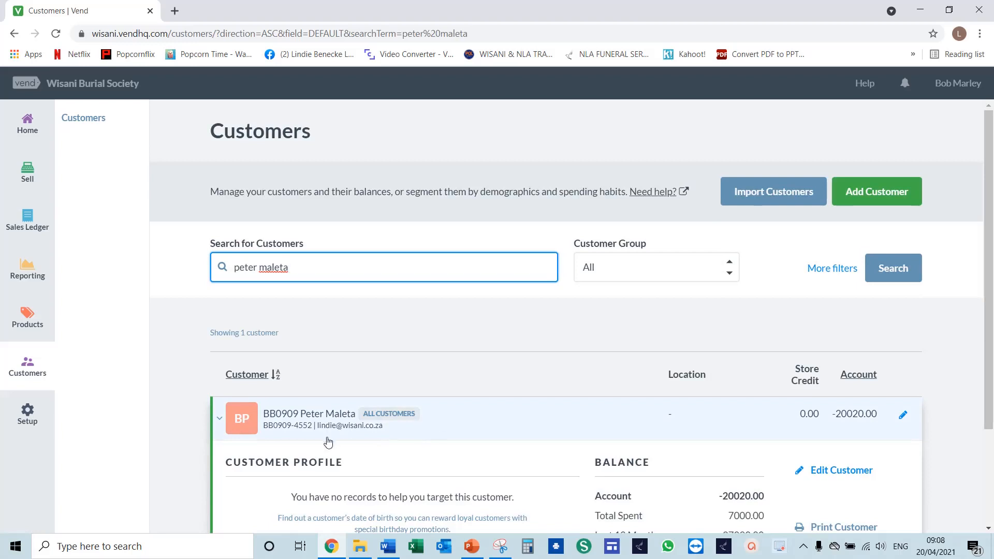
# - View the customer's sales and reopen the layby sale in the register under the same cashier
pyautogui.scroll(-3, 378, 450)
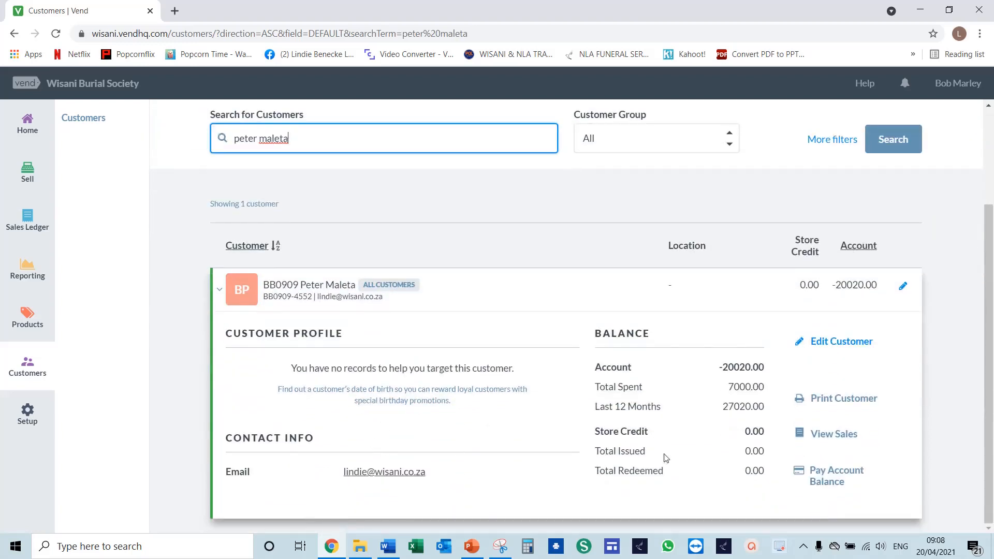
pyautogui.click(829, 436)
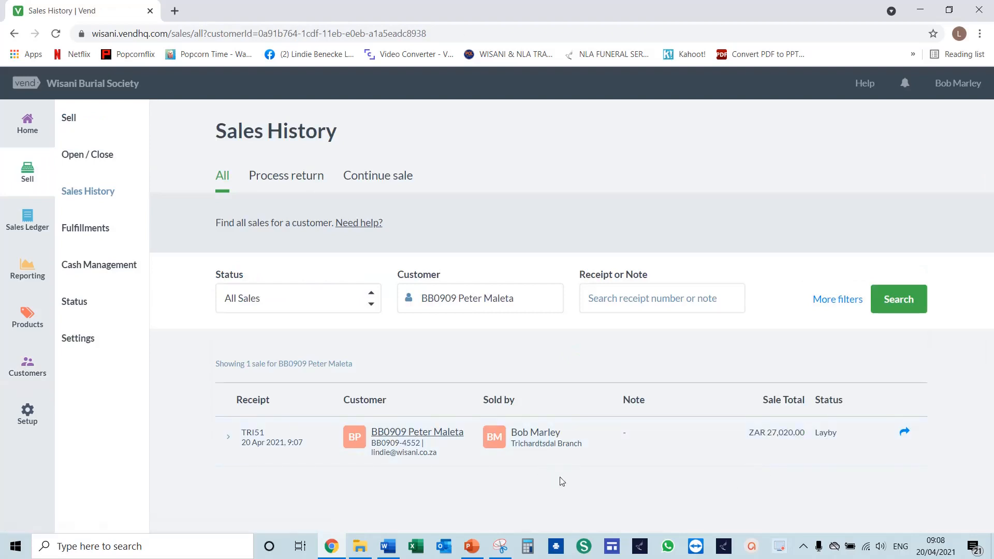
pyautogui.click(903, 435)
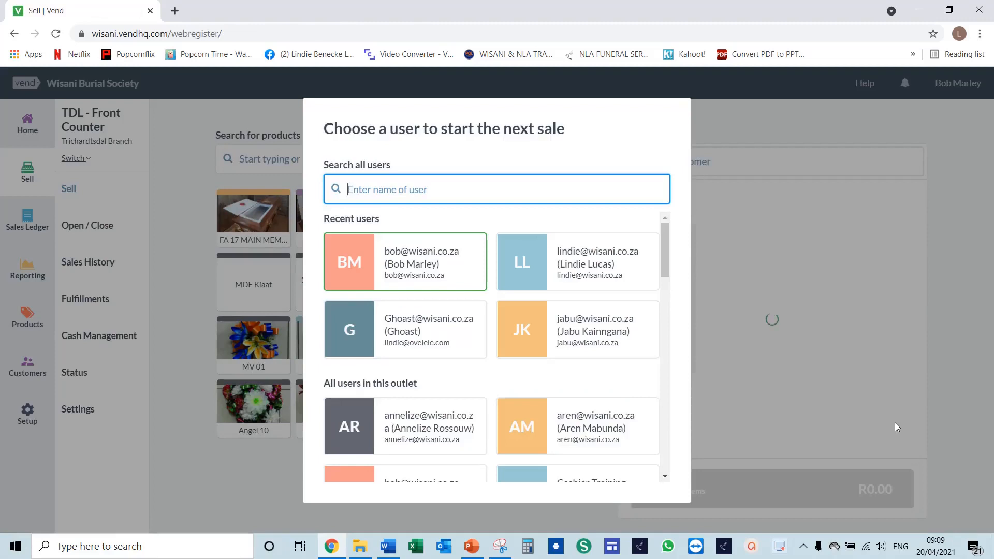
pyautogui.click(414, 263)
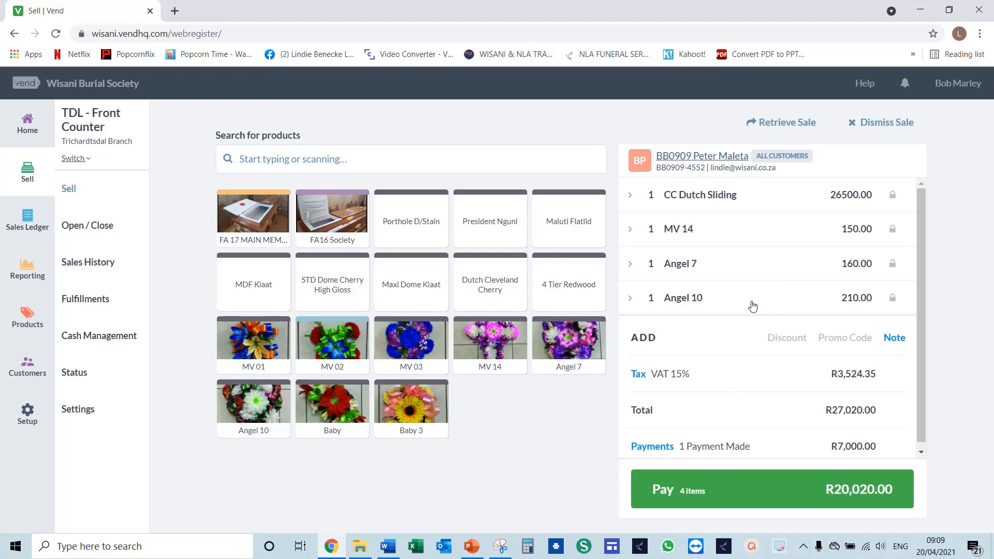
# - Proceed to payment on the reopened layby sale and record a partial card payment of 10000
pyautogui.click(764, 492)
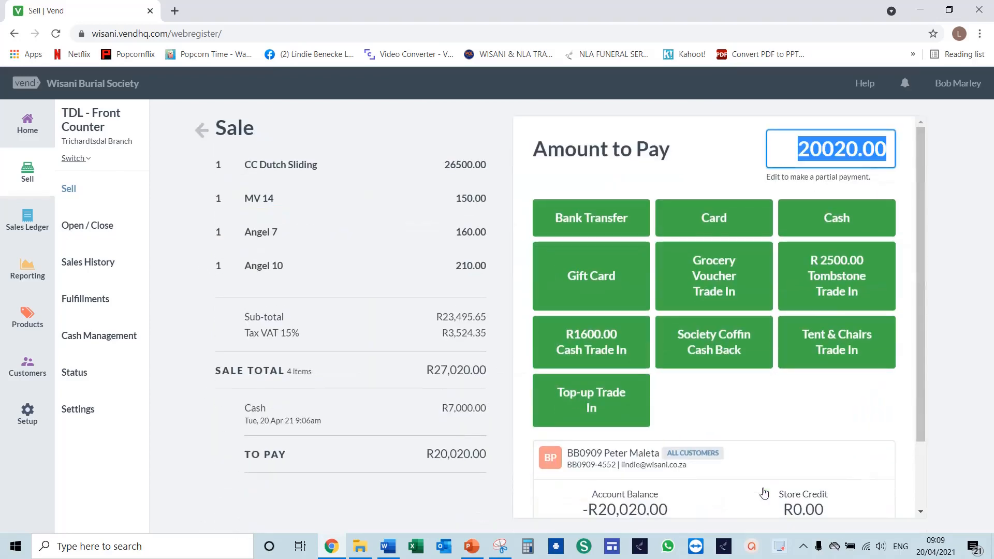
pyautogui.scroll(-2, 755, 402)
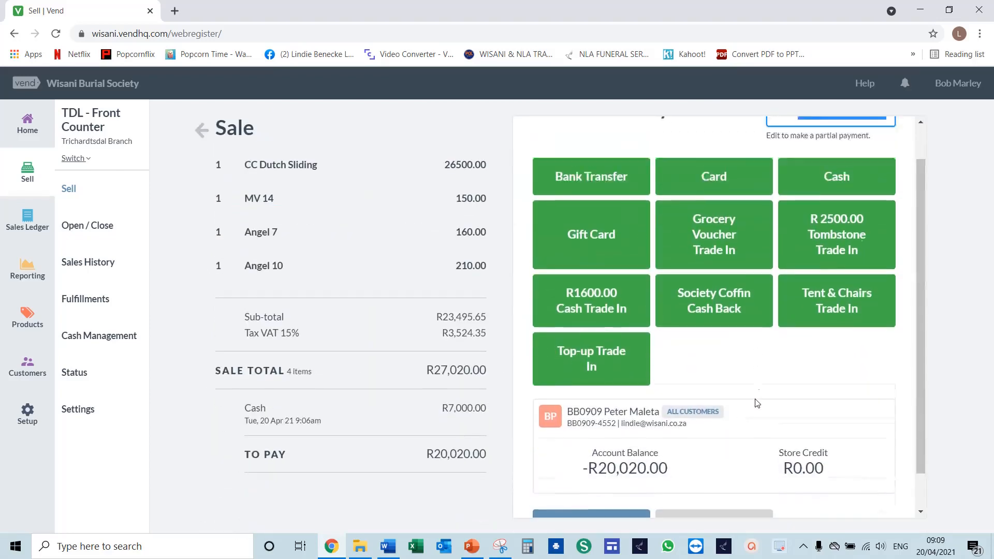
pyautogui.scroll(2, 757, 403)
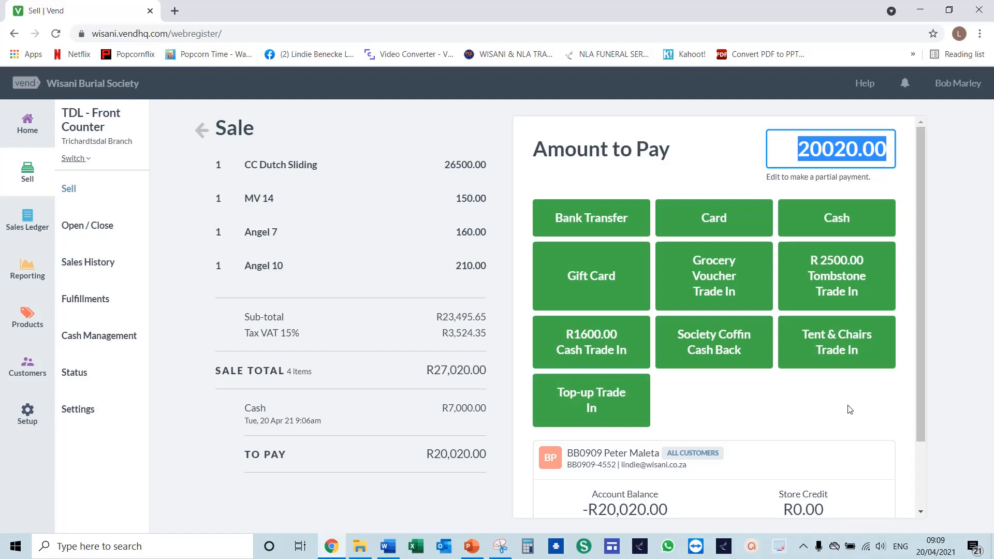
pyautogui.write('1')
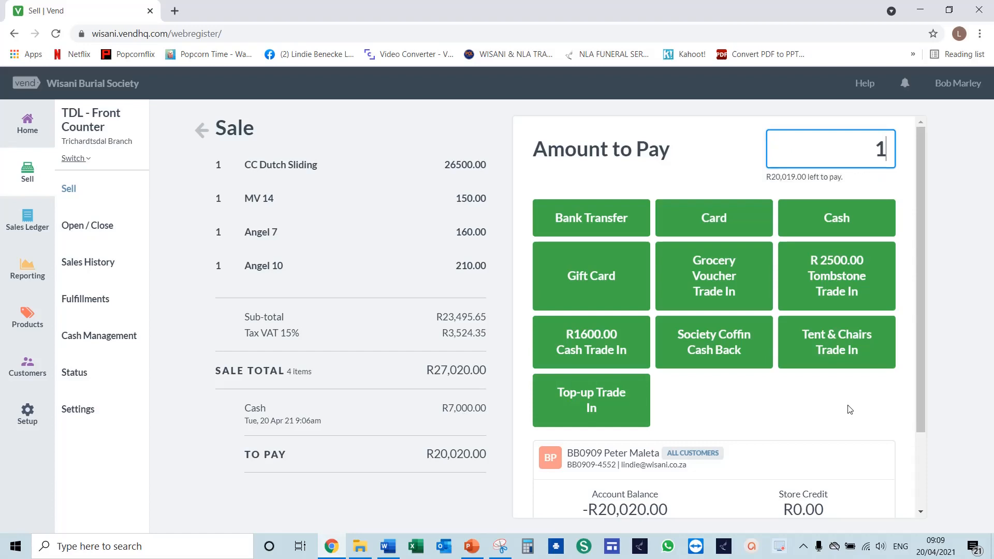
pyautogui.write('0000')
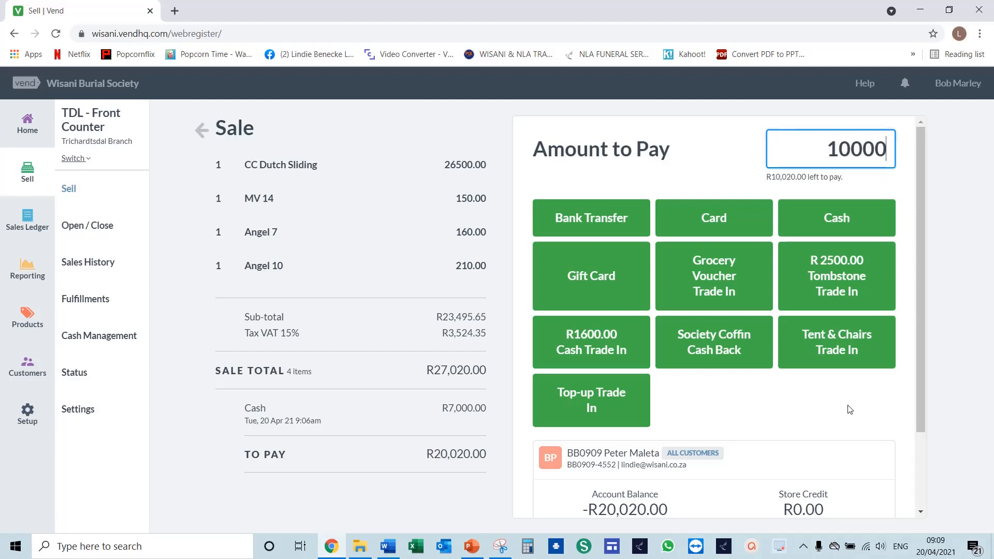
pyautogui.click(720, 220)
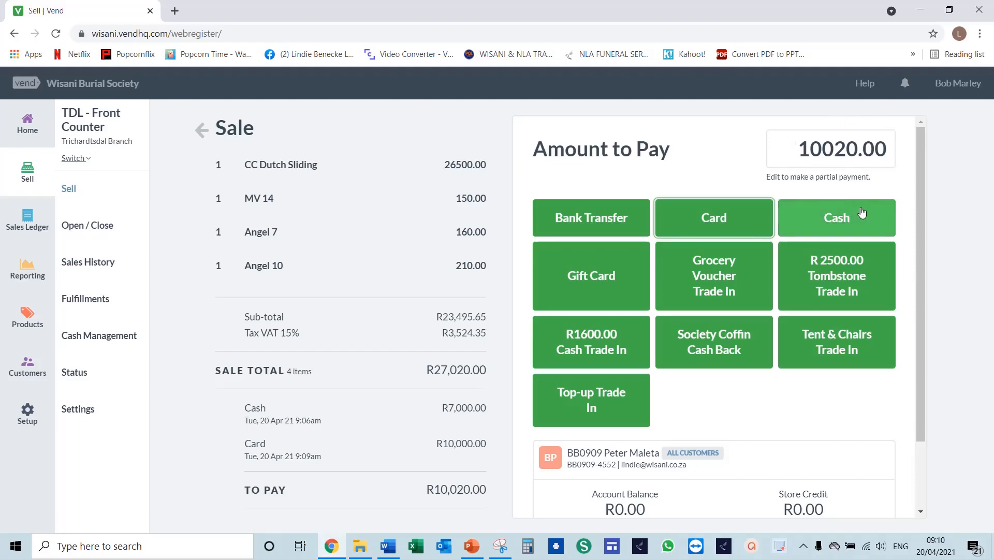
# - Return the outstanding balance to layby and complete the sale with the standard receipt
pyautogui.scroll(-2, 754, 397)
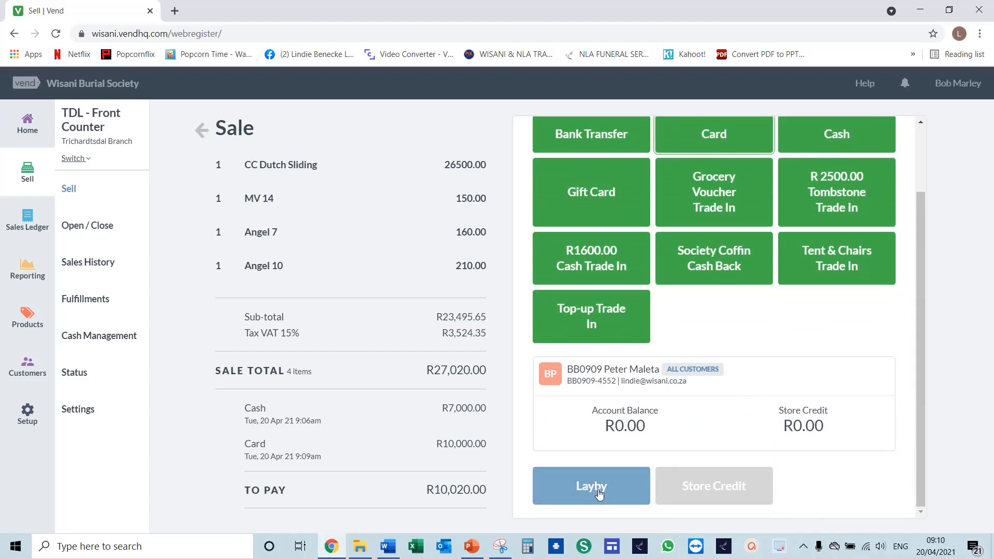
pyautogui.click(599, 493)
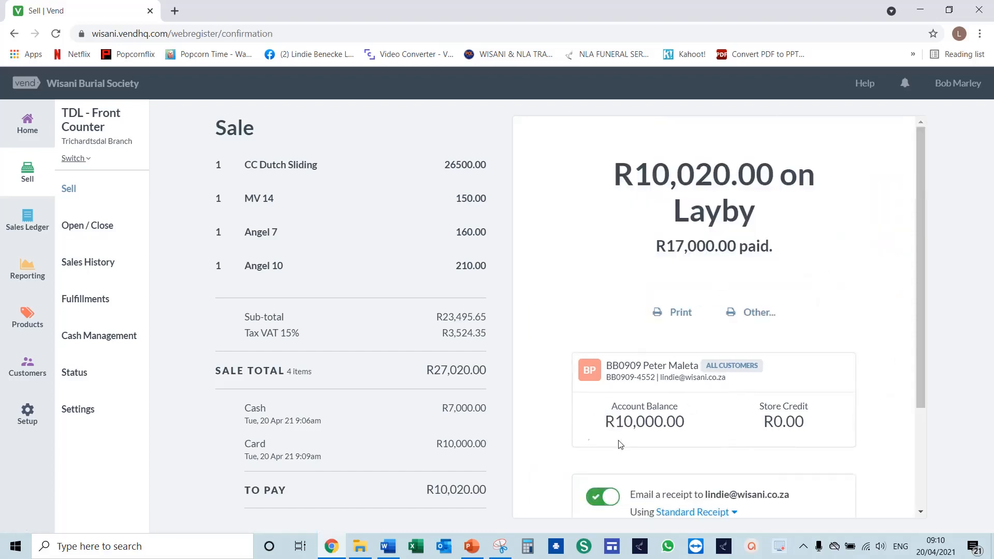
pyautogui.scroll(-3, 705, 420)
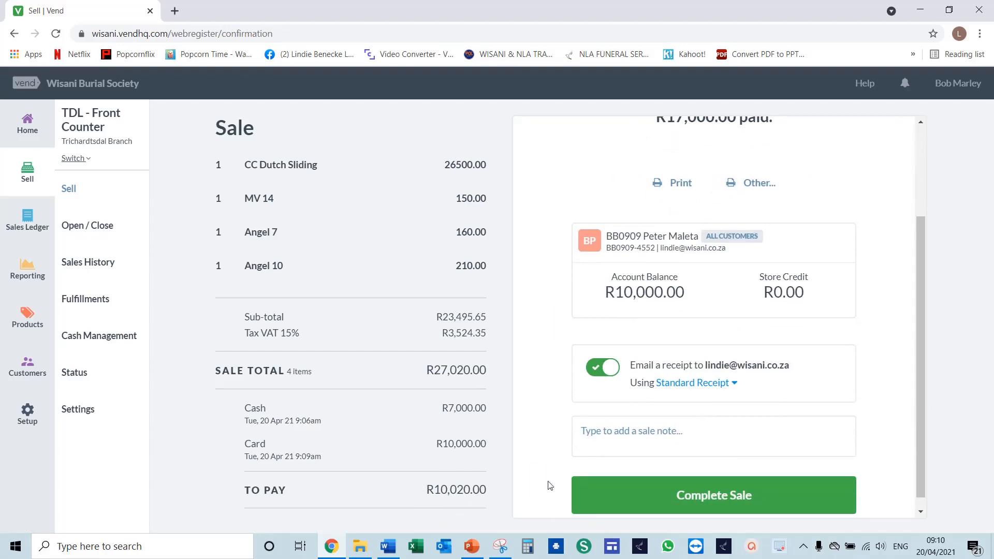
pyautogui.click(719, 500)
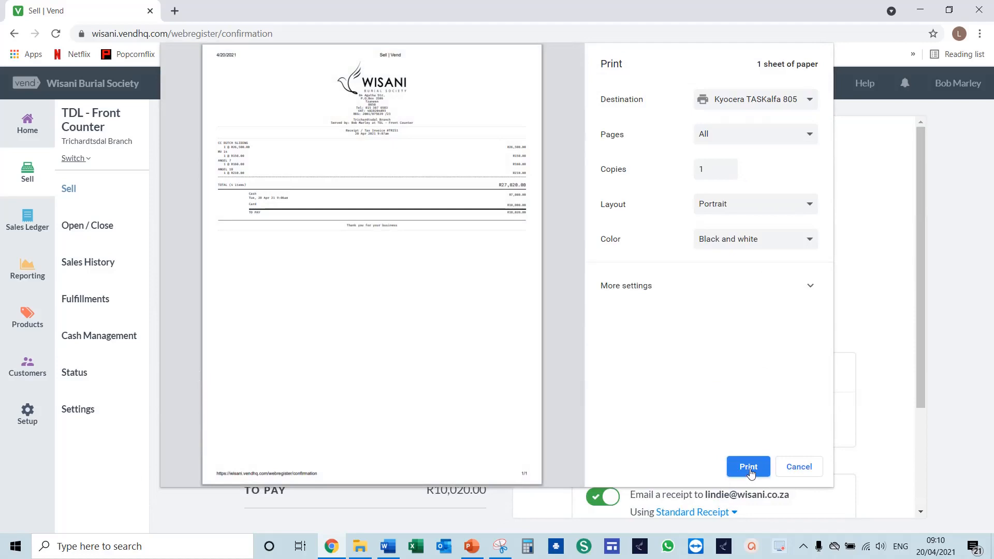
# - Dismiss the receipt printout without printing and continue on the register under the same cashier
pyautogui.click(798, 468)
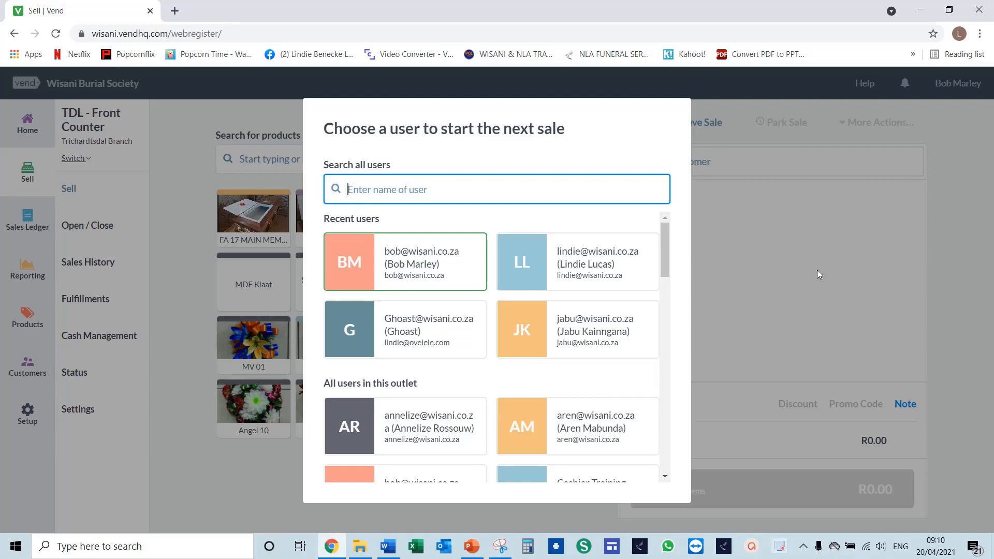
pyautogui.click(411, 266)
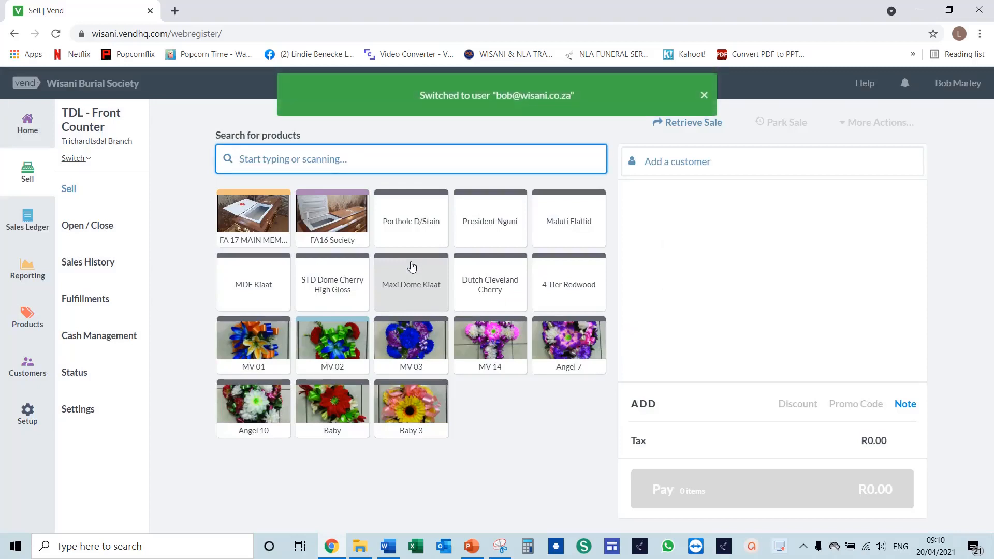
# - Search the customer records for the layby customer's full name and review the account balance details
pyautogui.click(26, 374)
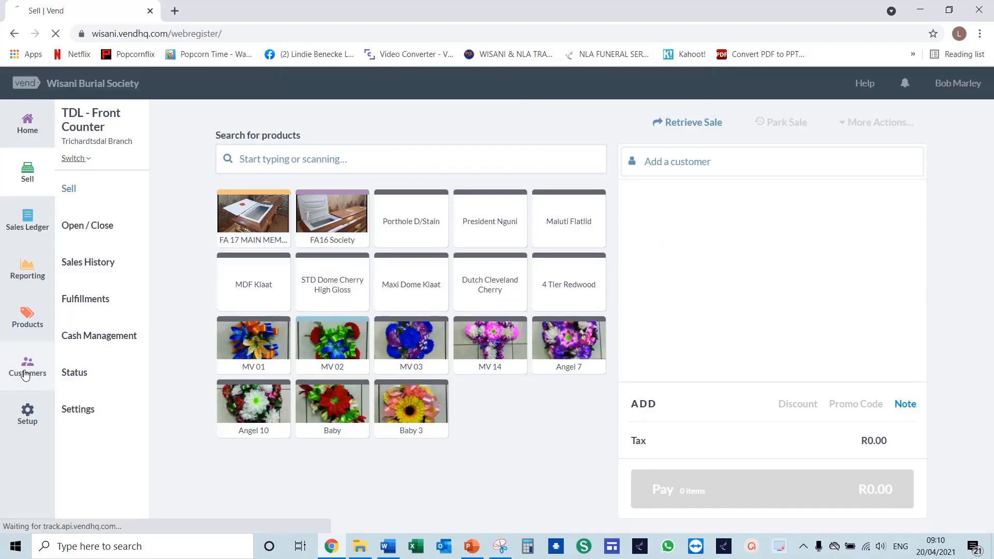
pyautogui.click(249, 263)
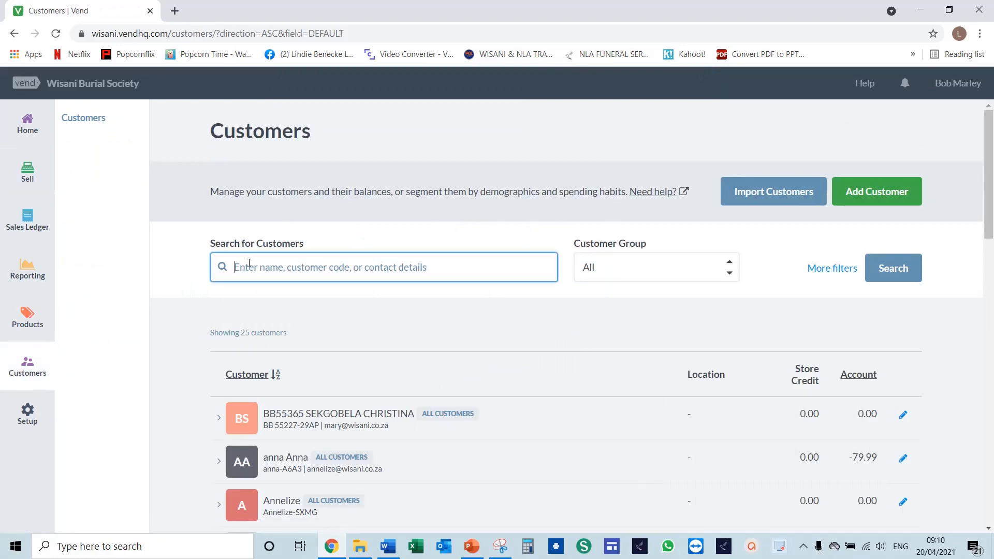
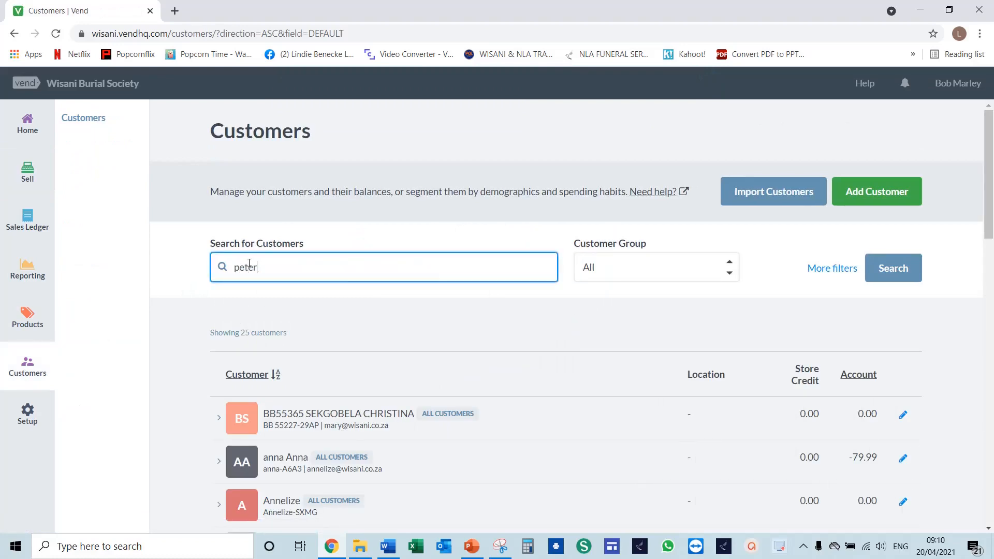
pyautogui.press('Return')
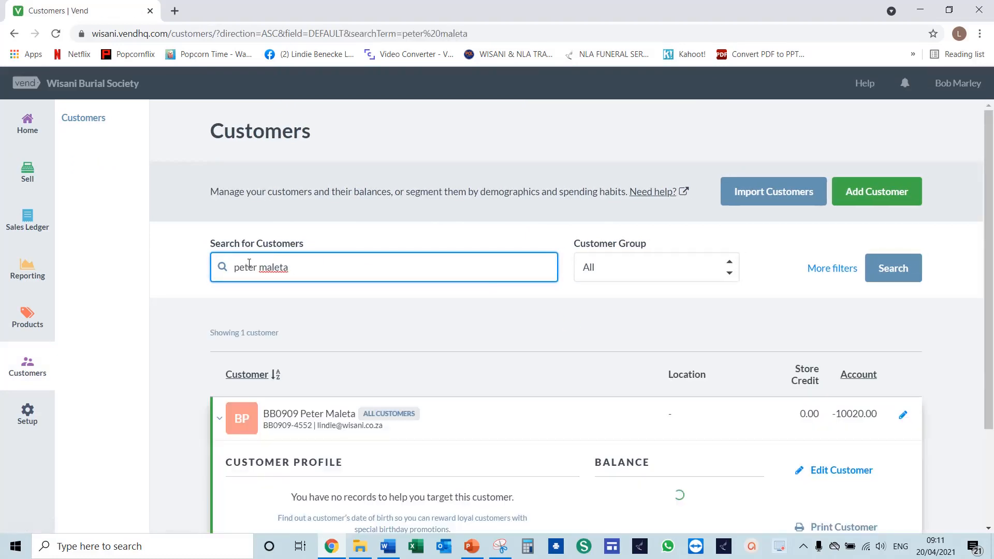
pyautogui.scroll(-1, 352, 429)
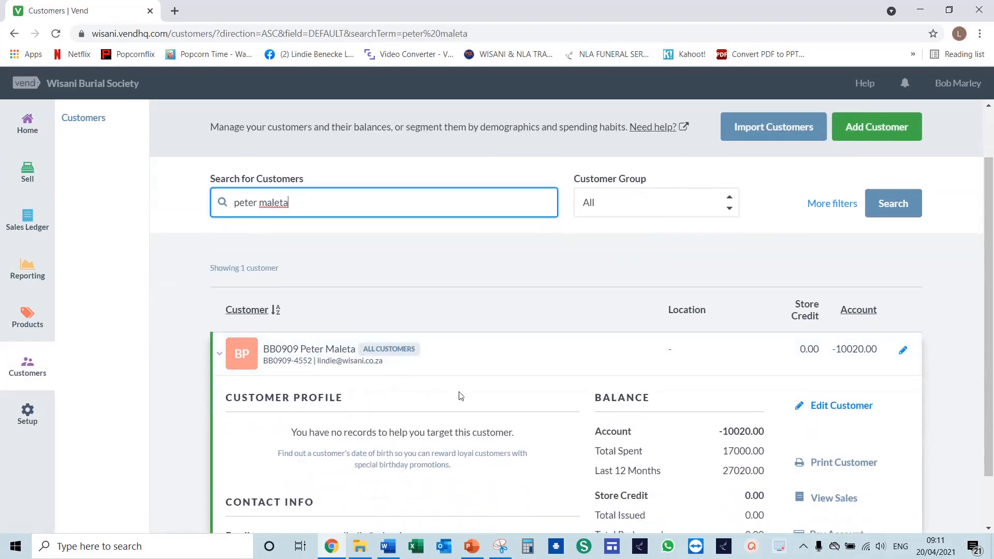
pyautogui.scroll(-1, 461, 393)
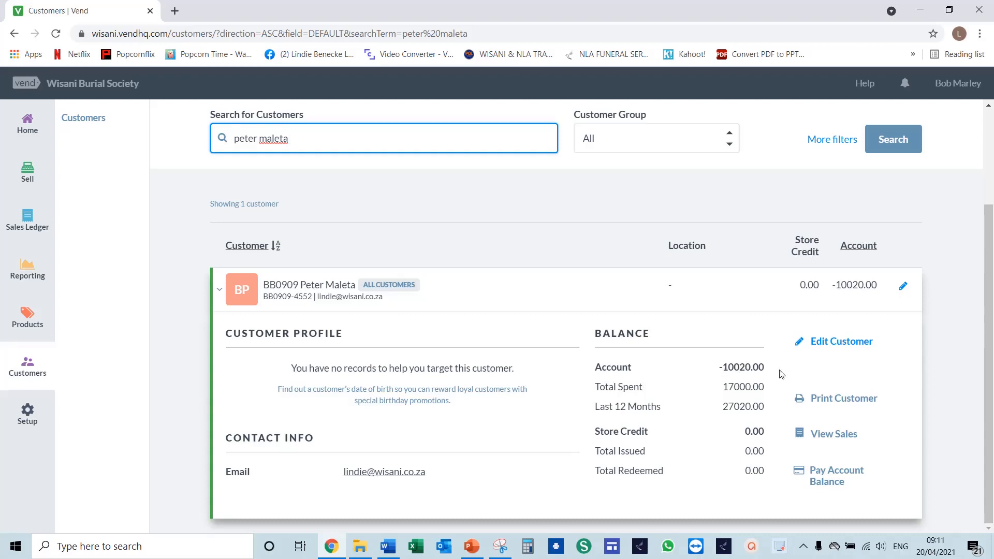
# - View the customer's sales history and reopen the layby sale in the register under the same cashier
pyautogui.click(833, 435)
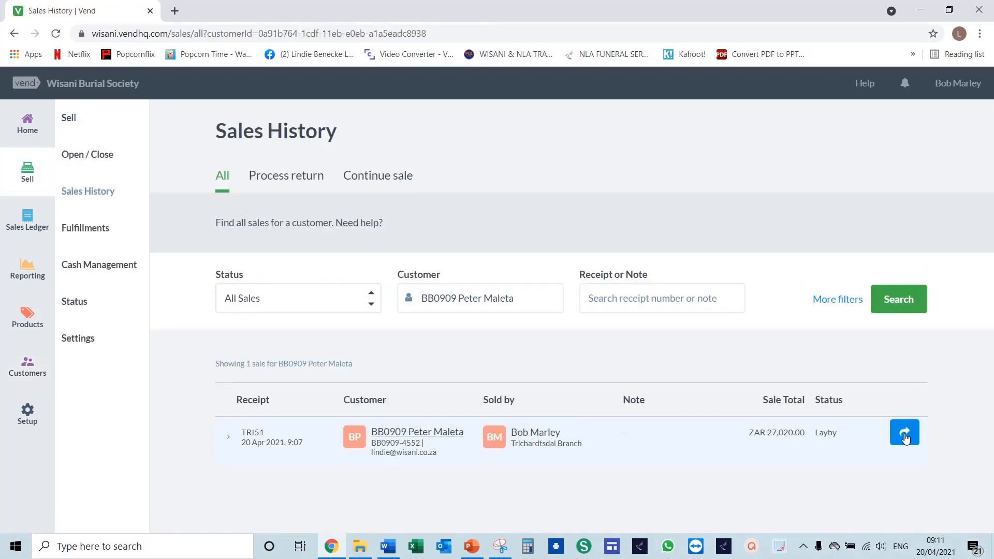
pyautogui.click(905, 433)
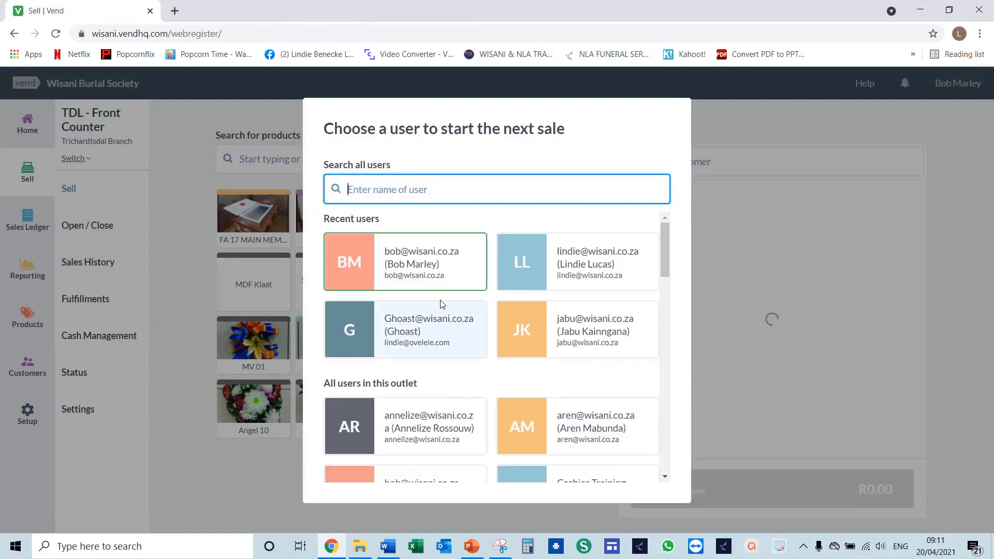
pyautogui.click(412, 264)
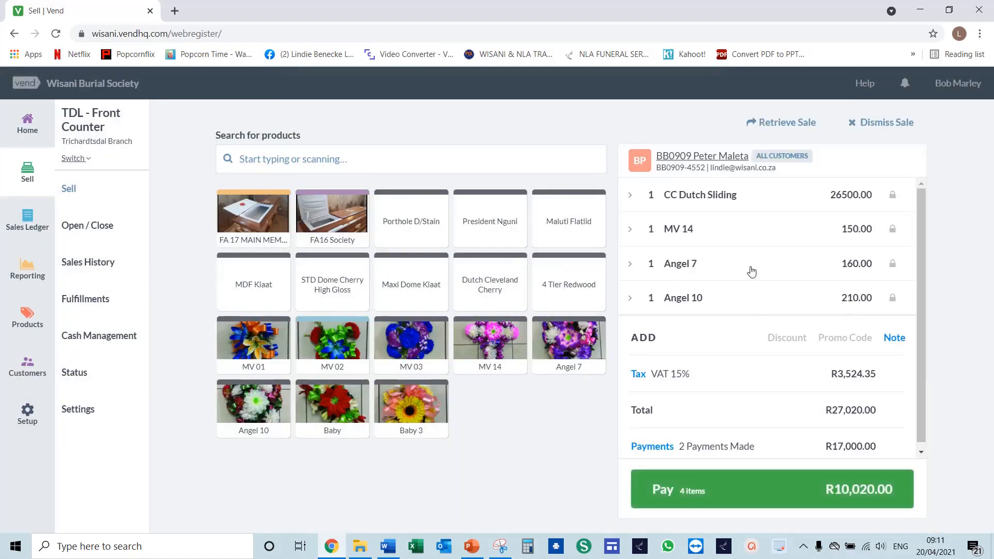
# - Proceed to payment on the reopened layby sale and settle the full outstanding balance in cash
pyautogui.scroll(-1, 739, 284)
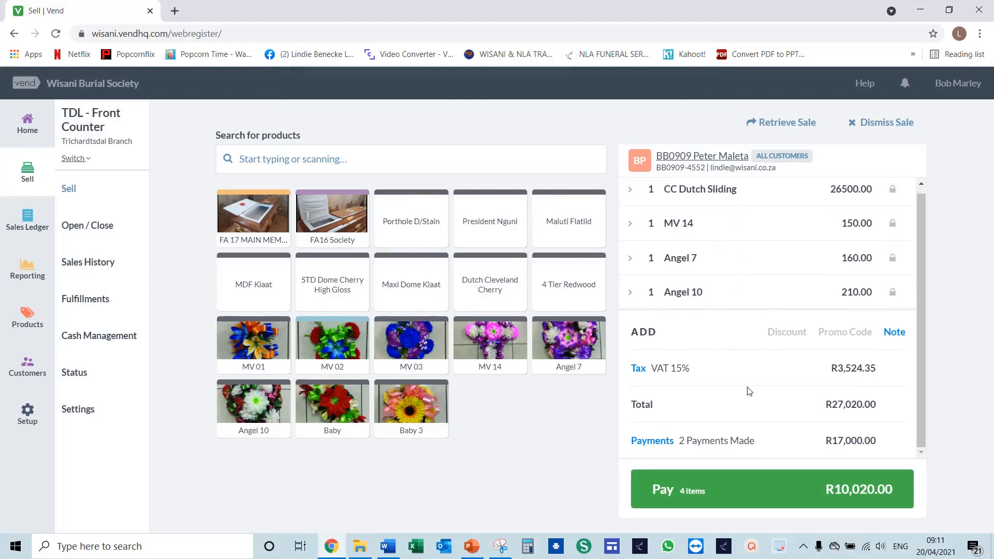
pyautogui.click(739, 492)
pyautogui.click(739, 490)
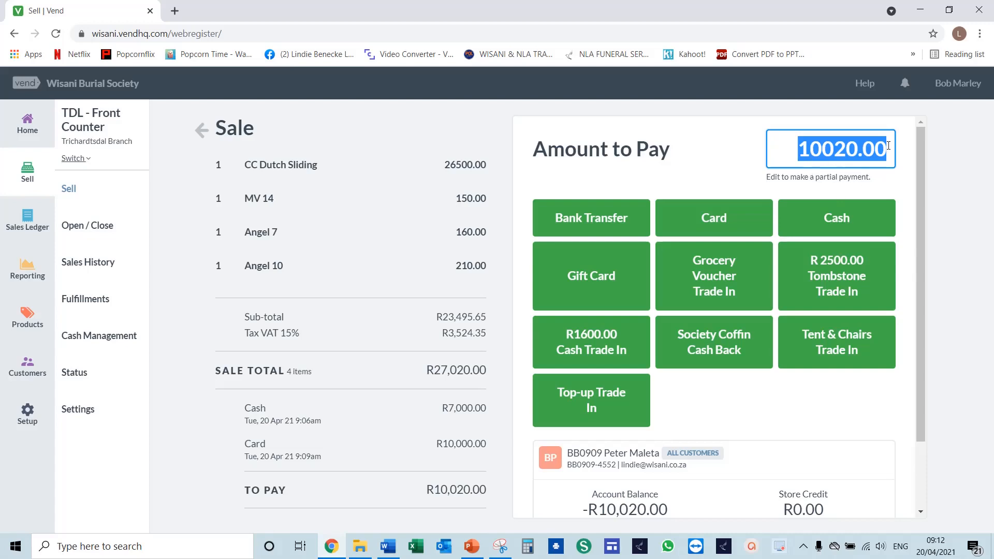
pyautogui.click(827, 224)
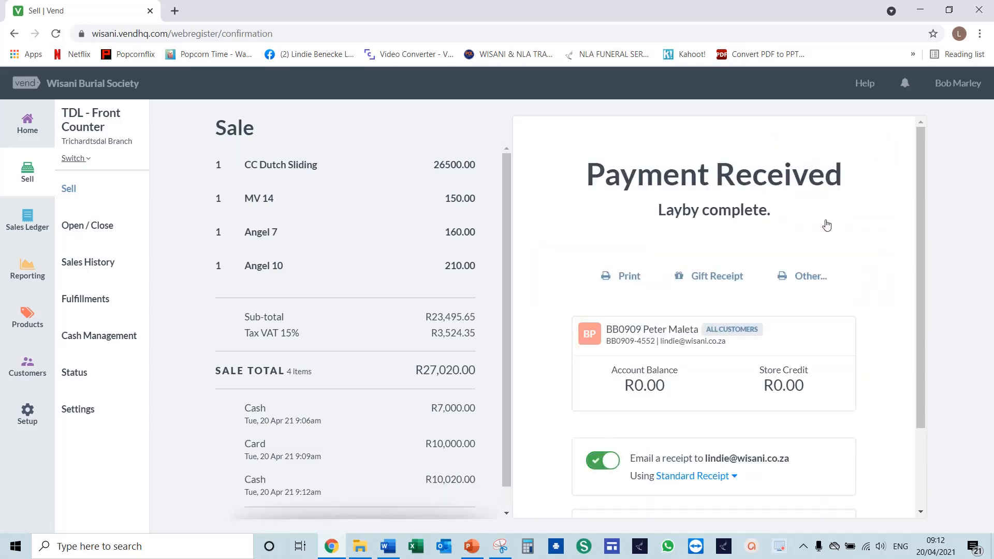
# - Complete the fully paid layby sale with the standard receipt and dismiss the printout without printing
pyautogui.scroll(-1, 826, 225)
pyautogui.scroll(1, 827, 224)
pyautogui.scroll(-2, 767, 244)
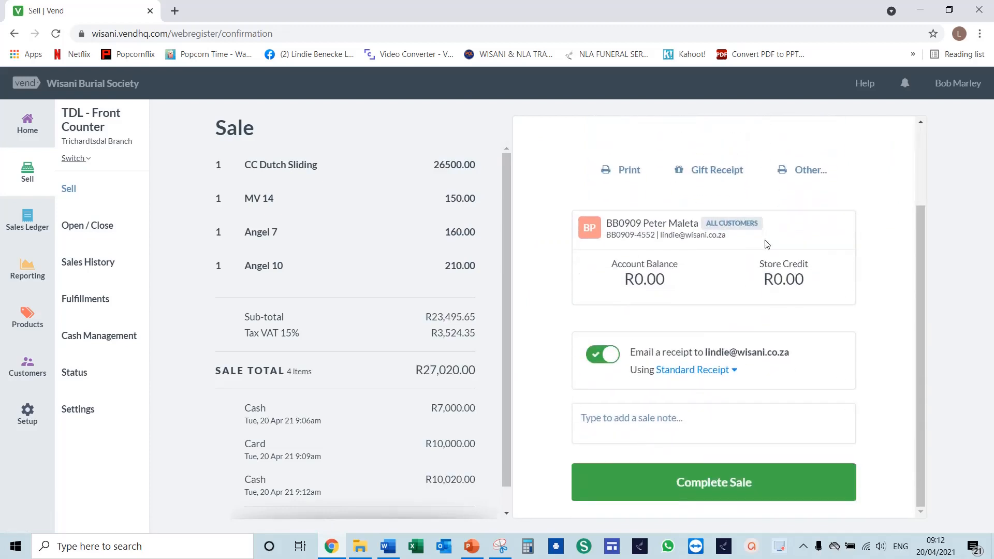
pyautogui.click(735, 490)
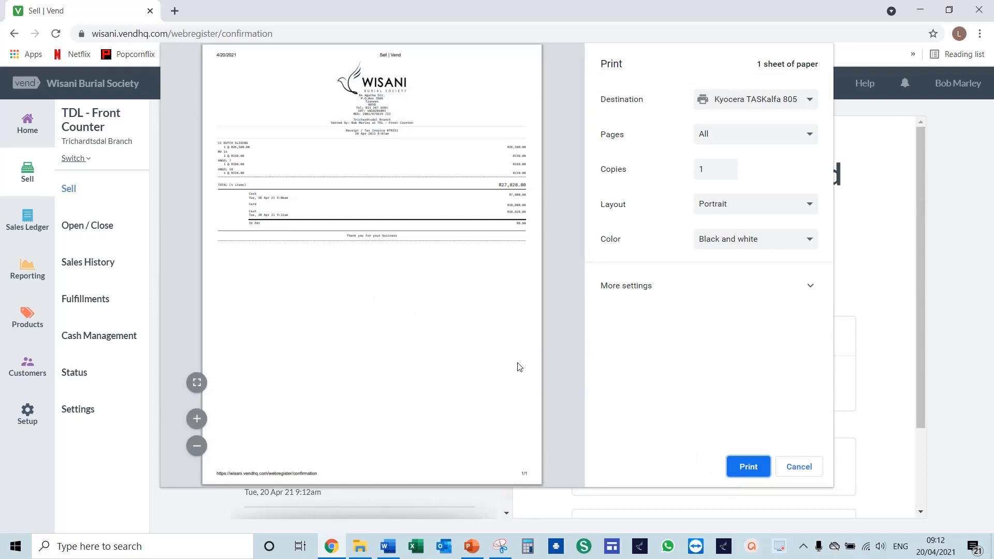
pyautogui.click(800, 468)
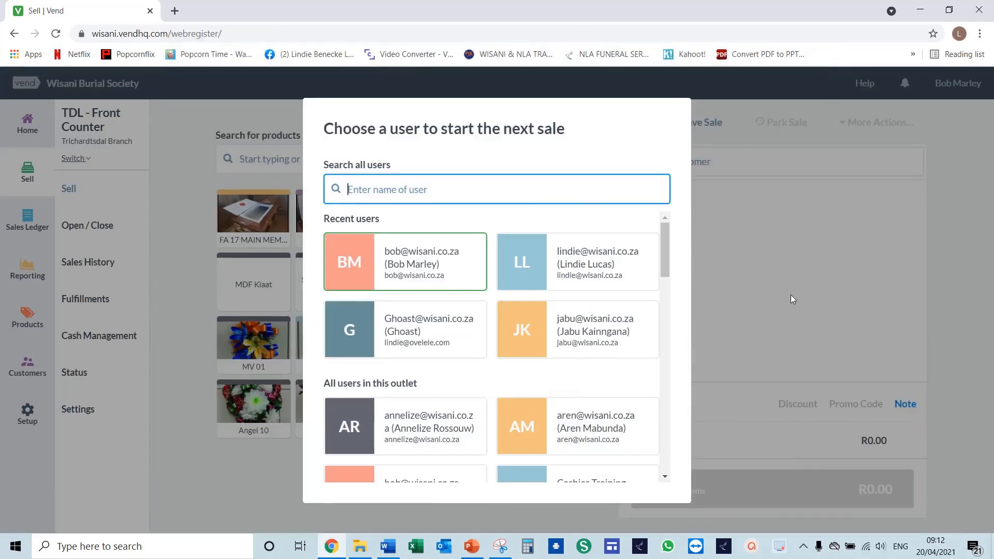